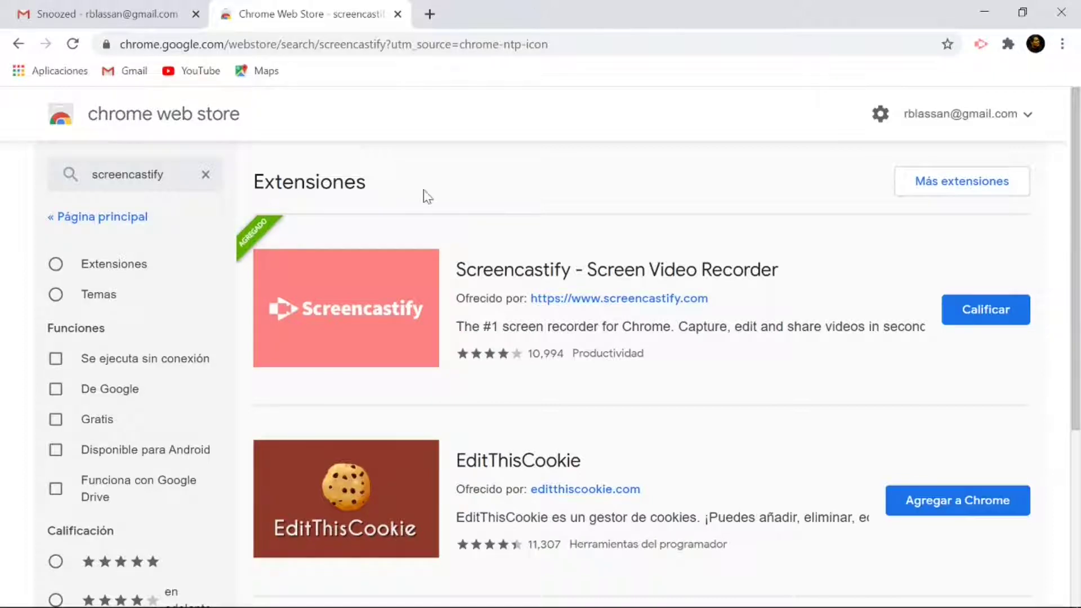
- Close the Chrome Web Store tab and open Screencastify, trying the Browser Tab mode before selecting Desktop recording
{"action": "left_click", "coordinate": [397, 14]}
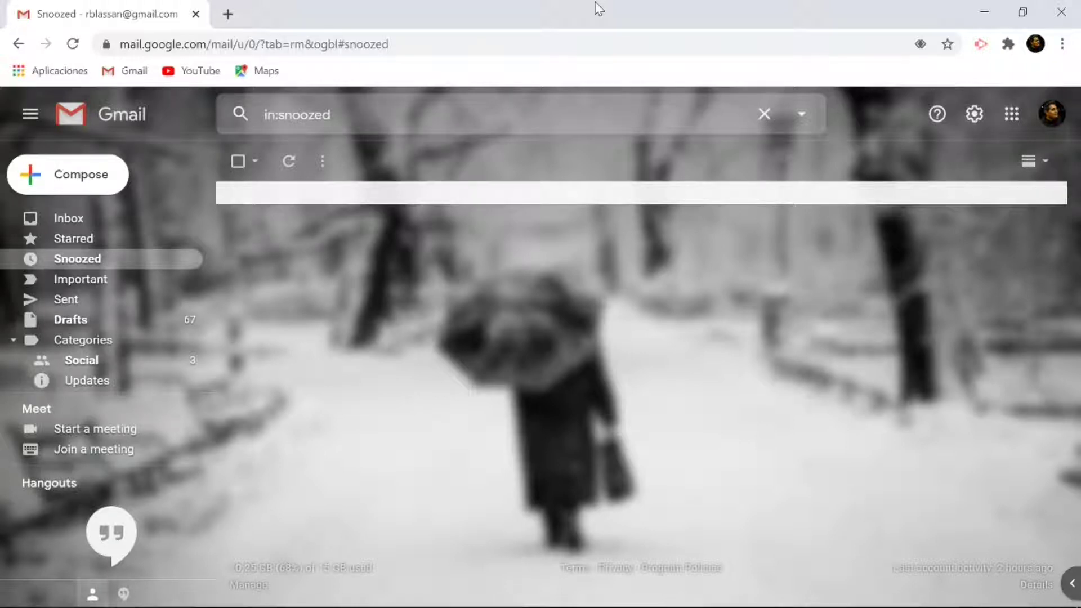
{"action": "left_click", "coordinate": [981, 45]}
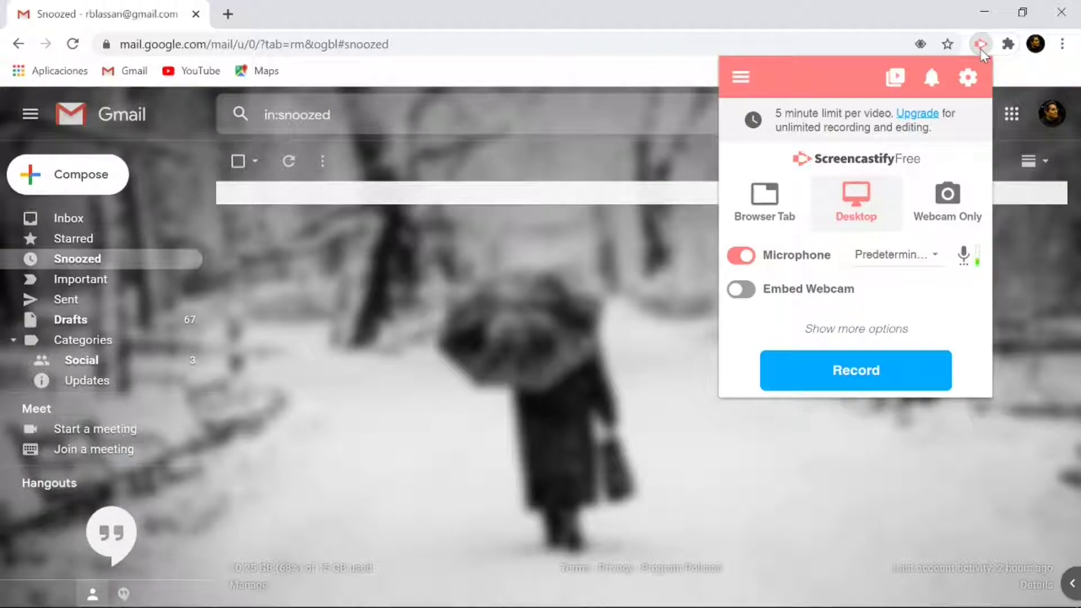
{"action": "left_click", "coordinate": [764, 222]}
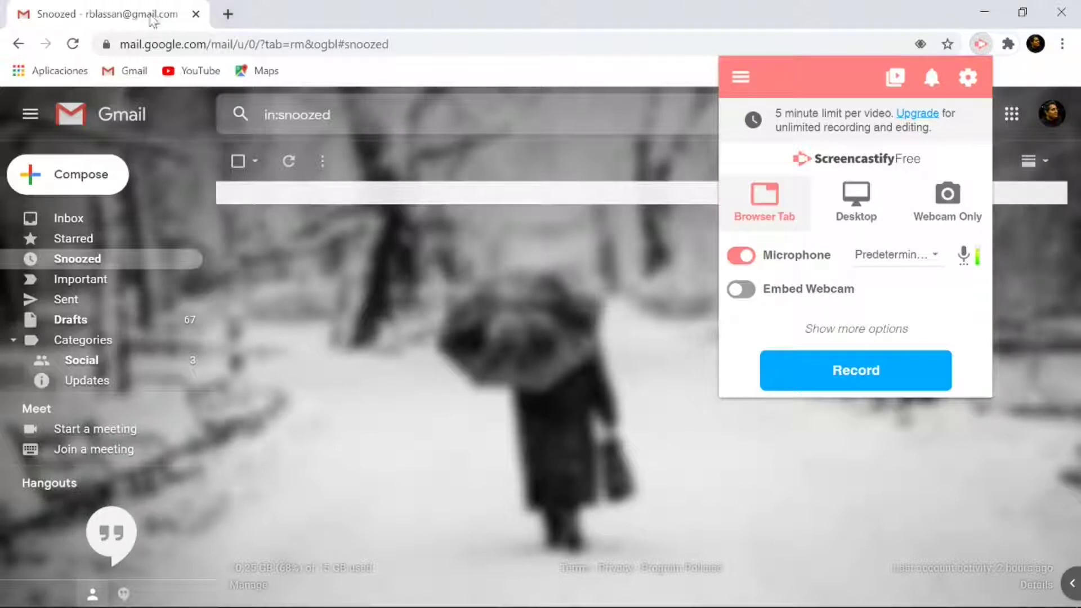
{"action": "left_click", "coordinate": [856, 211]}
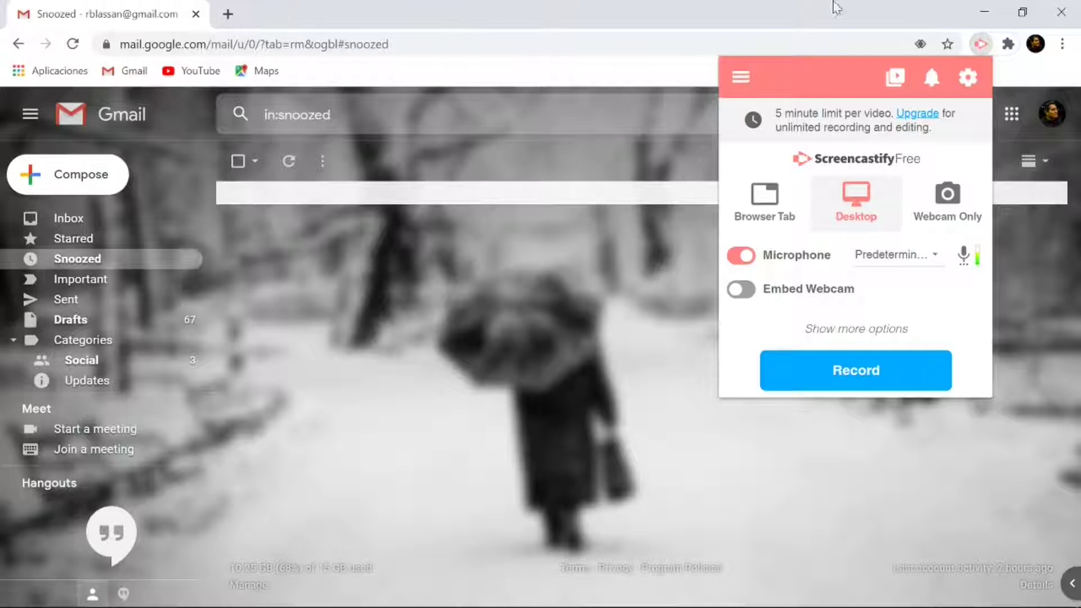
- Minimize the browser to show the computer's desktop and bring the browser window back
{"action": "left_click", "coordinate": [982, 6]}
{"action": "left_click", "coordinate": [982, 6]}
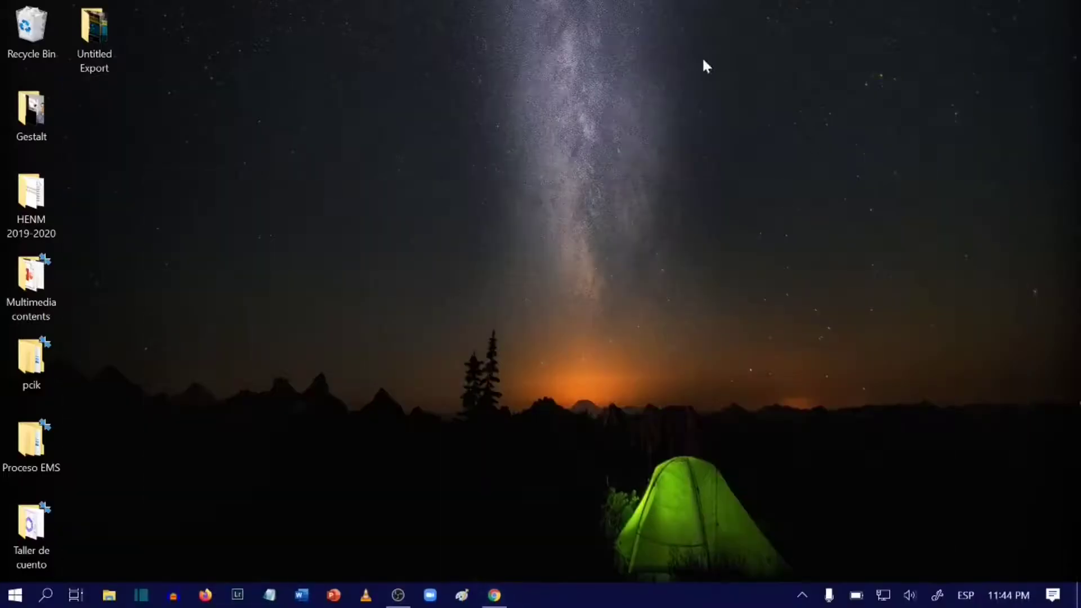
{"action": "left_click", "coordinate": [495, 595]}
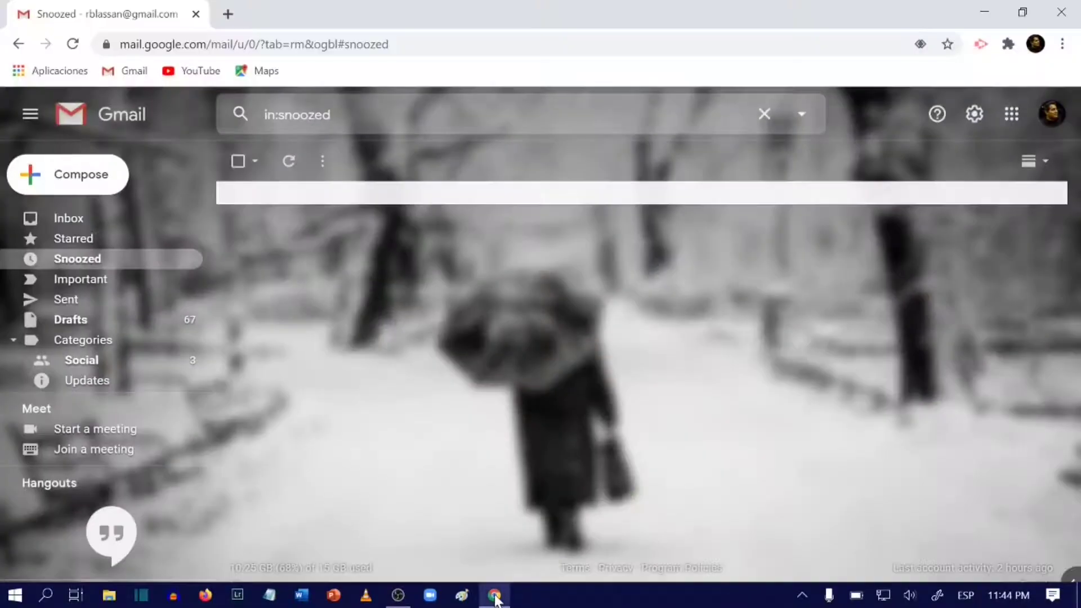
- Reopen Screencastify, preview the Webcam Only mode and return to Desktop recording
{"action": "left_click", "coordinate": [981, 44]}
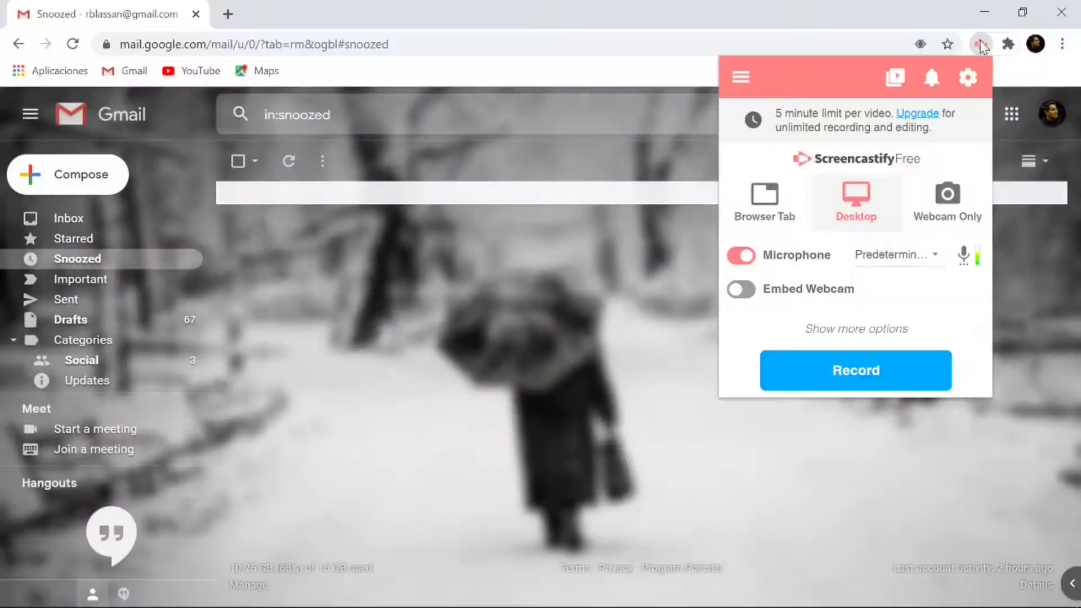
{"action": "left_click", "coordinate": [946, 195]}
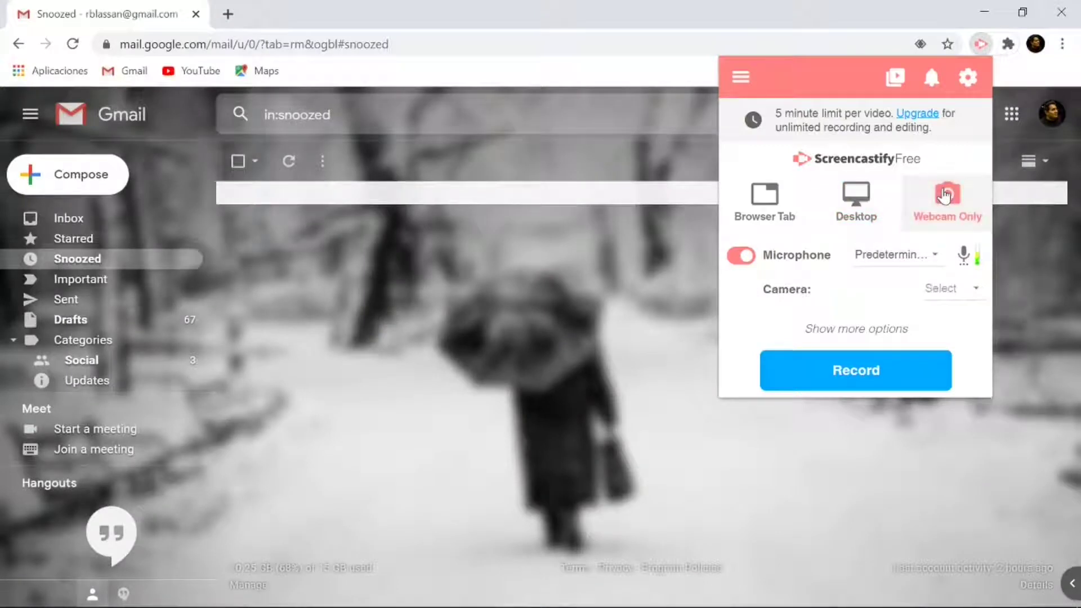
{"action": "left_click", "coordinate": [869, 207]}
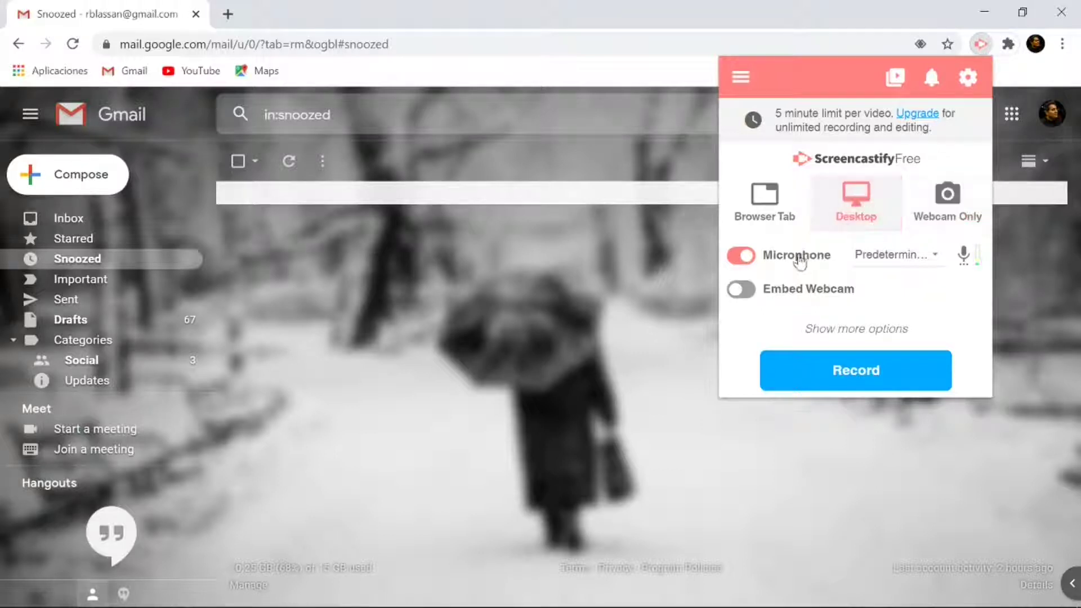
- Keep the microphone enabled with its default source and embed the webcam using the USB2.0 VG… camera
{"action": "left_click", "coordinate": [742, 256]}
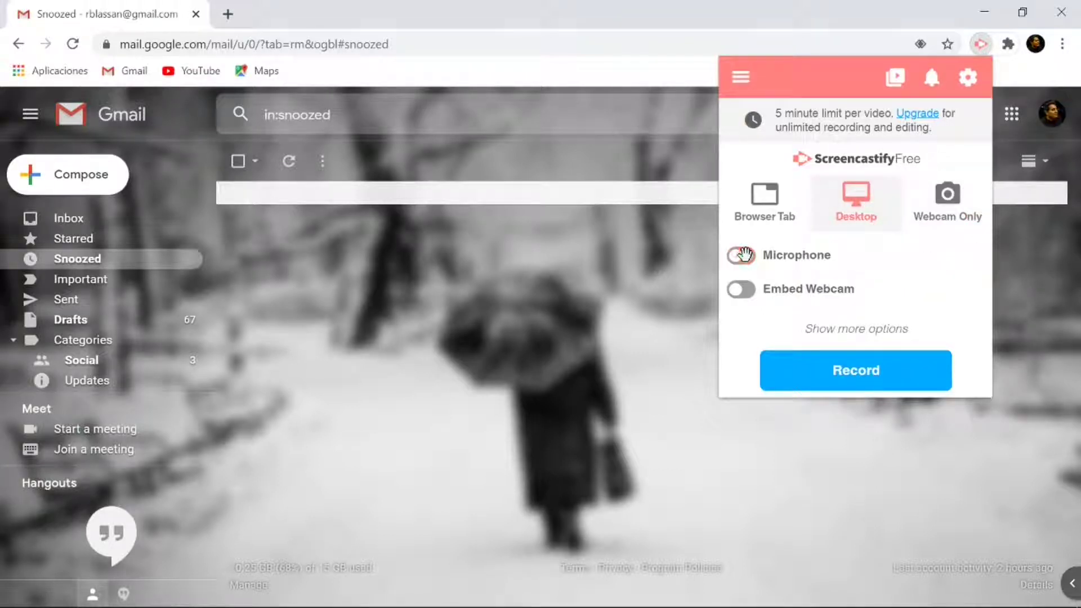
{"action": "left_click", "coordinate": [743, 256]}
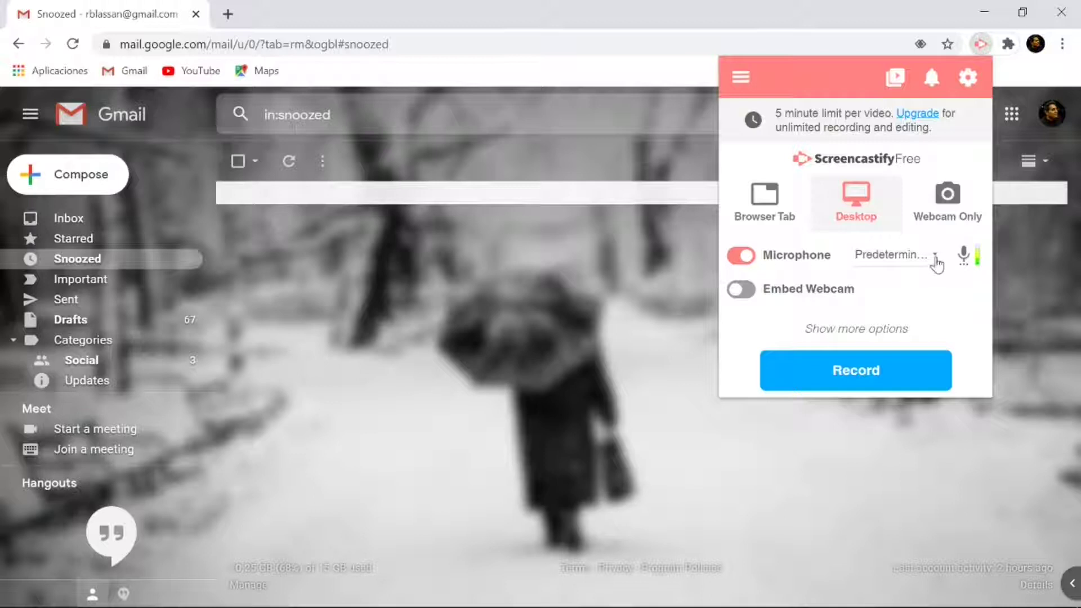
{"action": "left_click", "coordinate": [874, 260]}
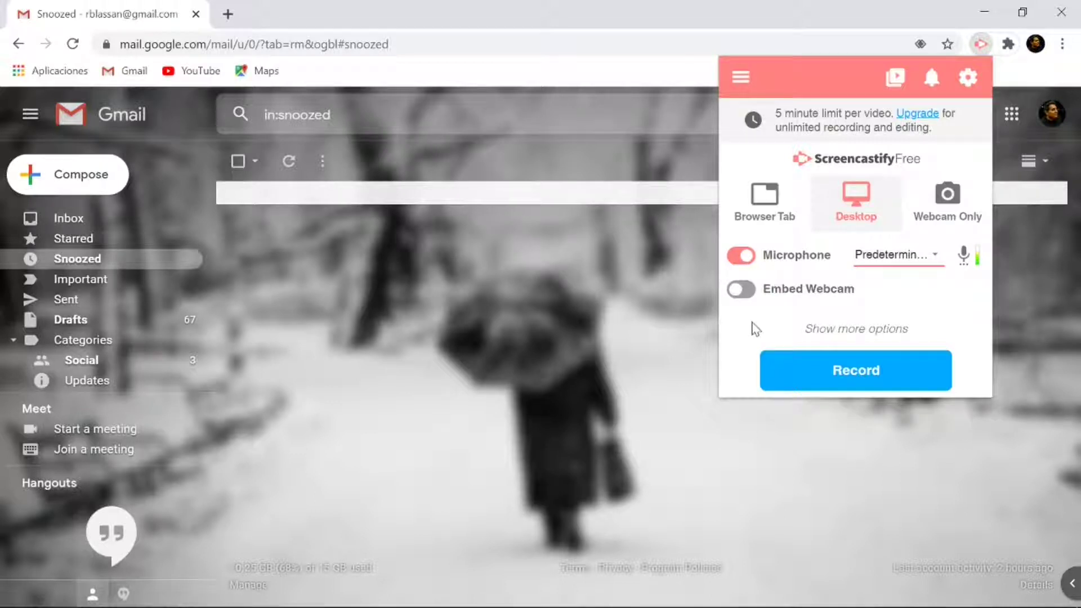
{"action": "left_click", "coordinate": [743, 293]}
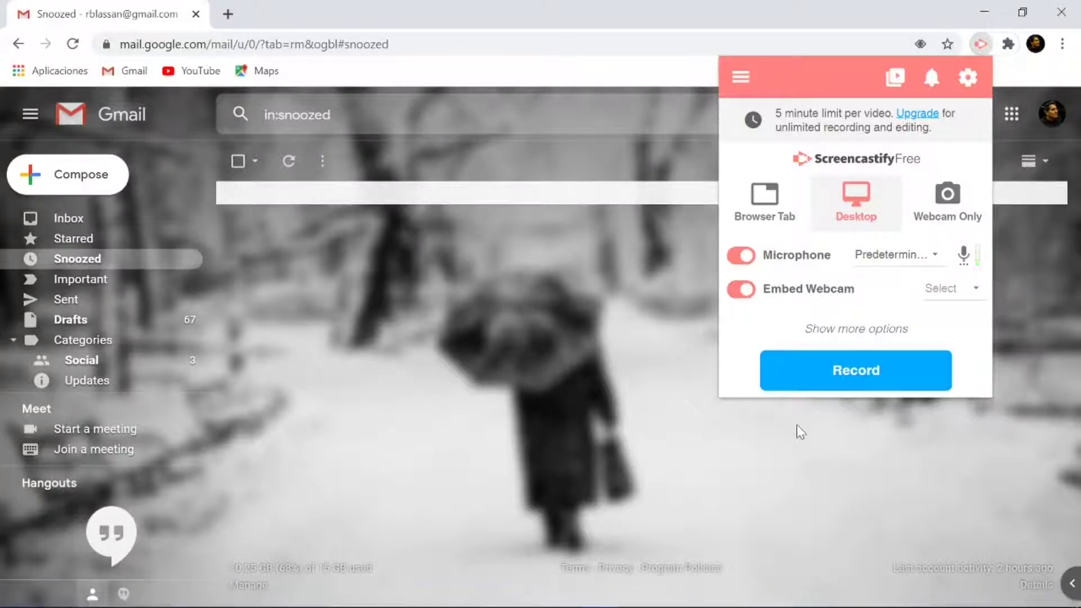
{"action": "left_click", "coordinate": [949, 299]}
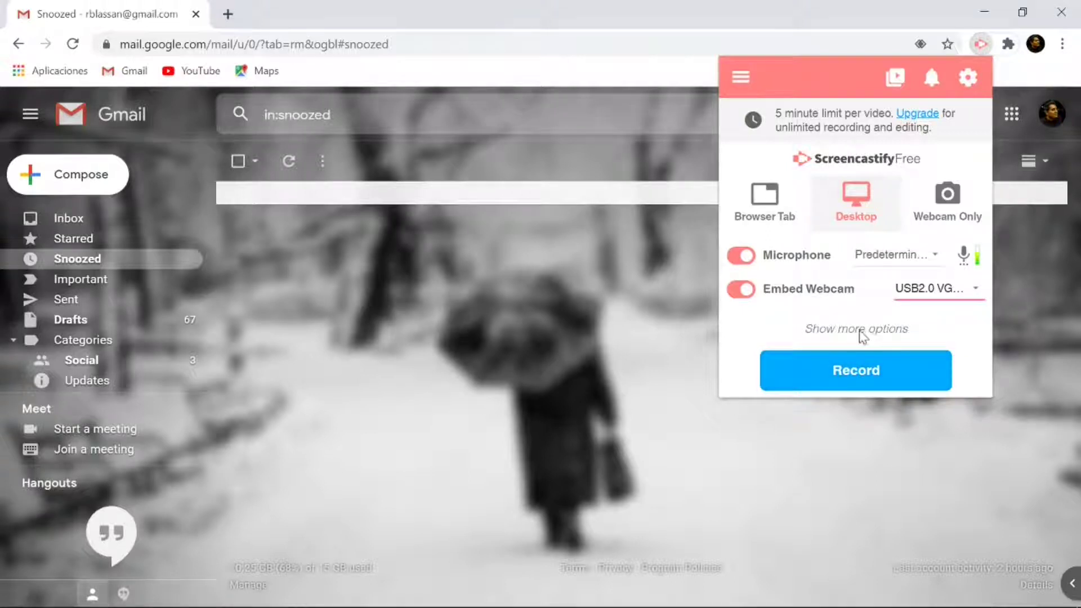
- Expand the additional recording options and keep the countdown enabled at 5 seconds
{"action": "left_click", "coordinate": [857, 330]}
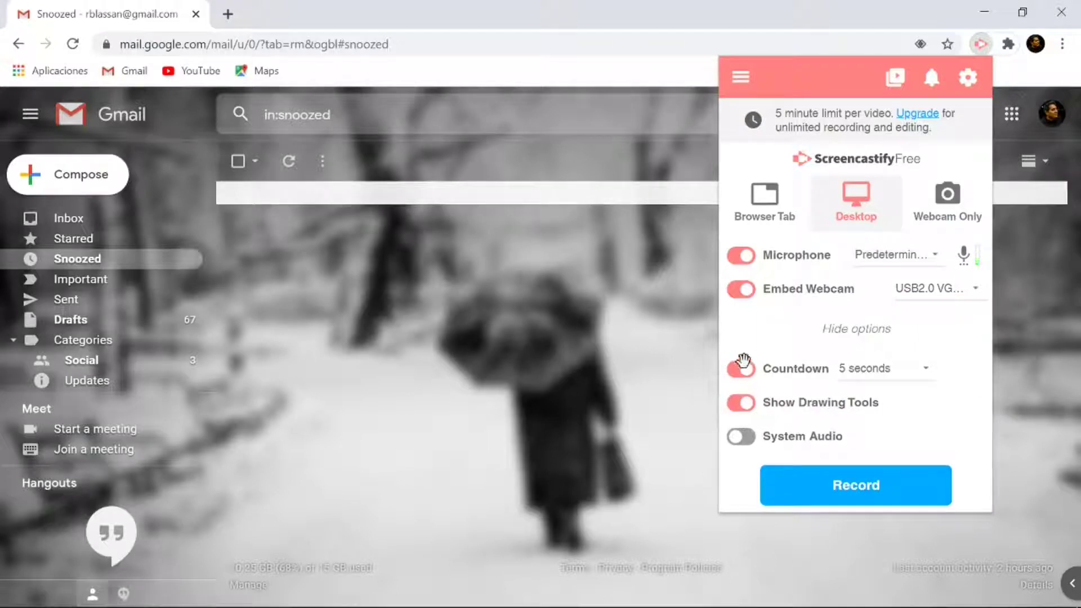
{"action": "left_click", "coordinate": [735, 369]}
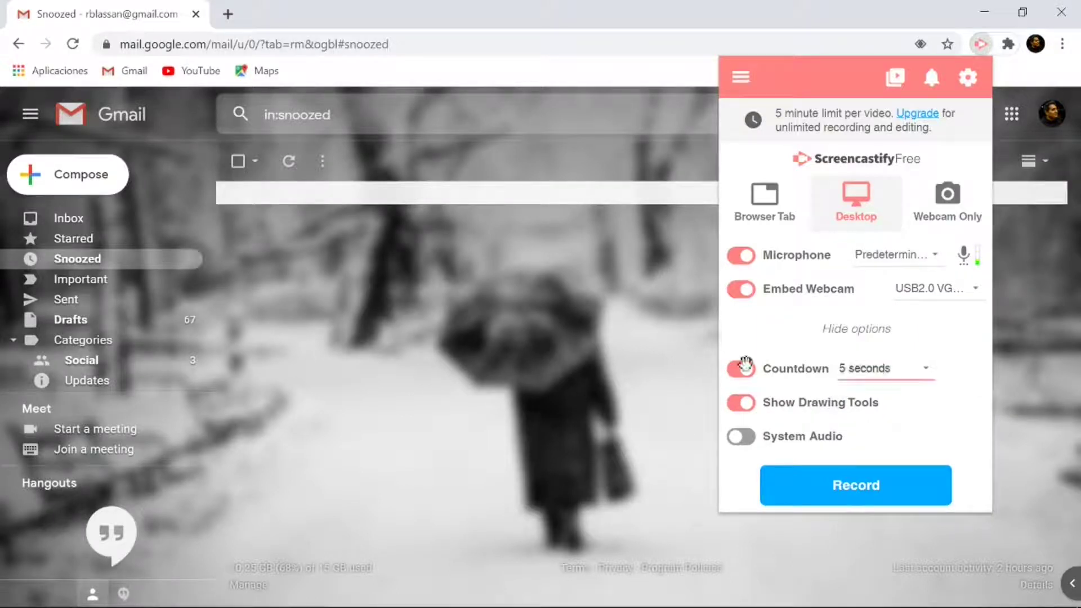
{"action": "left_click", "coordinate": [924, 372]}
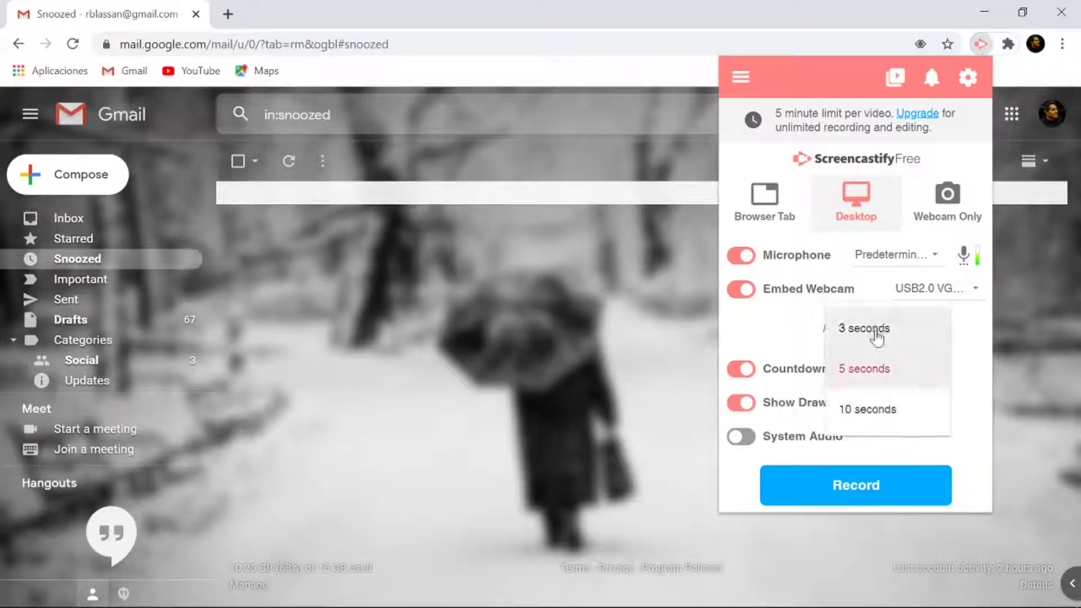
{"action": "left_click", "coordinate": [863, 380]}
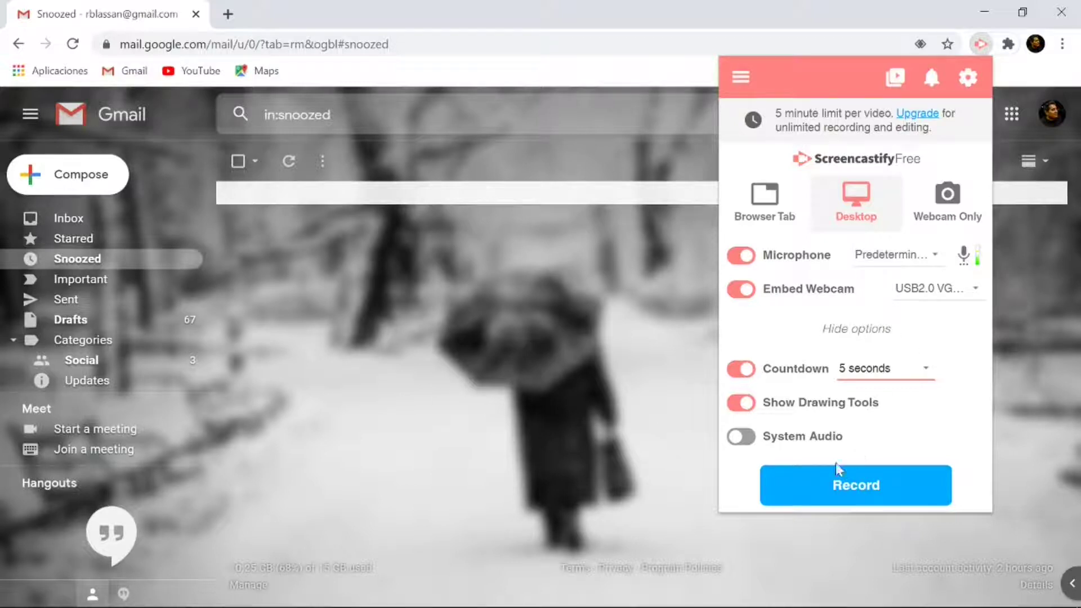
- Start the recording by sharing the full screen and hide the screen-sharing notice
{"action": "left_click", "coordinate": [837, 487]}
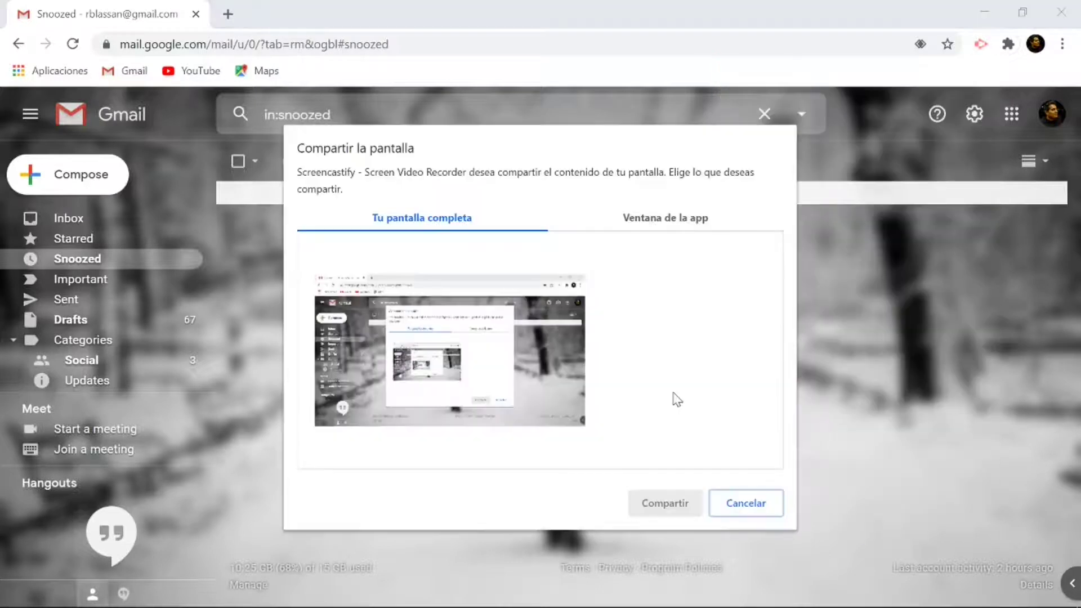
{"action": "left_click", "coordinate": [498, 355]}
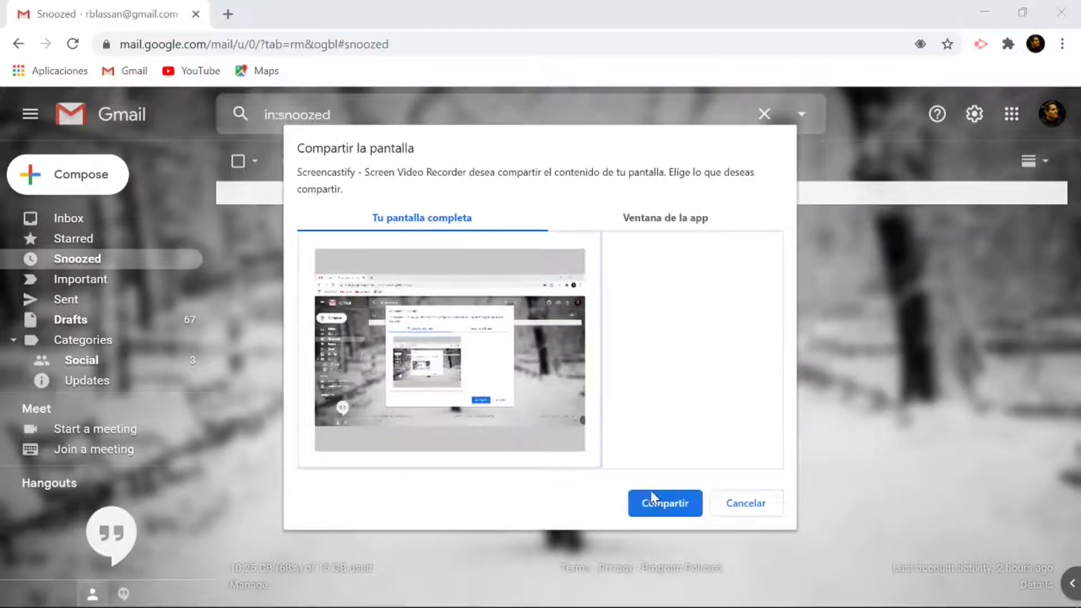
{"action": "left_click", "coordinate": [657, 495]}
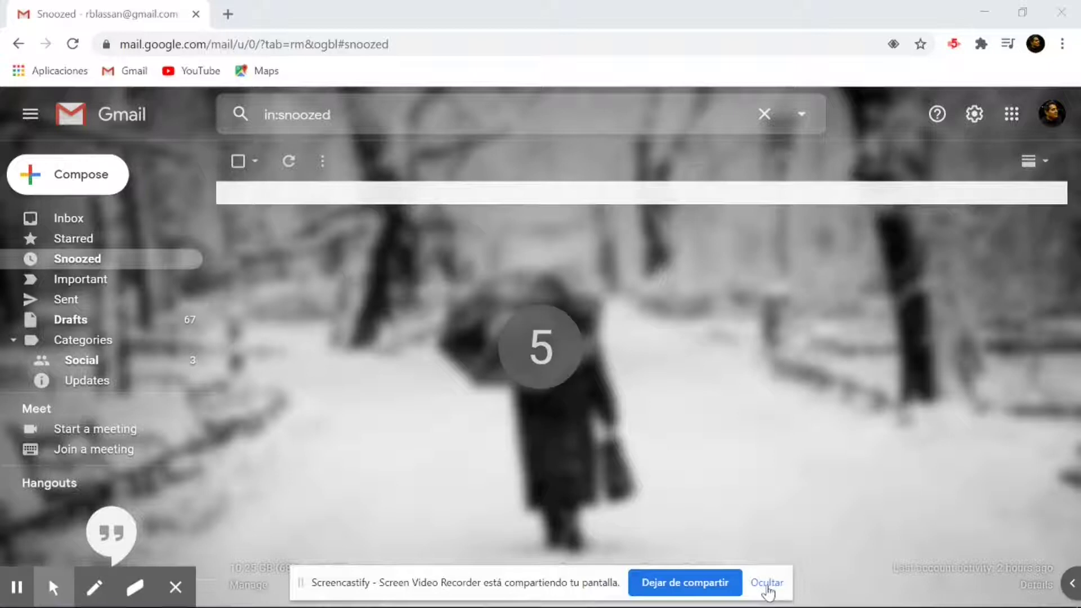
{"action": "left_click", "coordinate": [767, 584]}
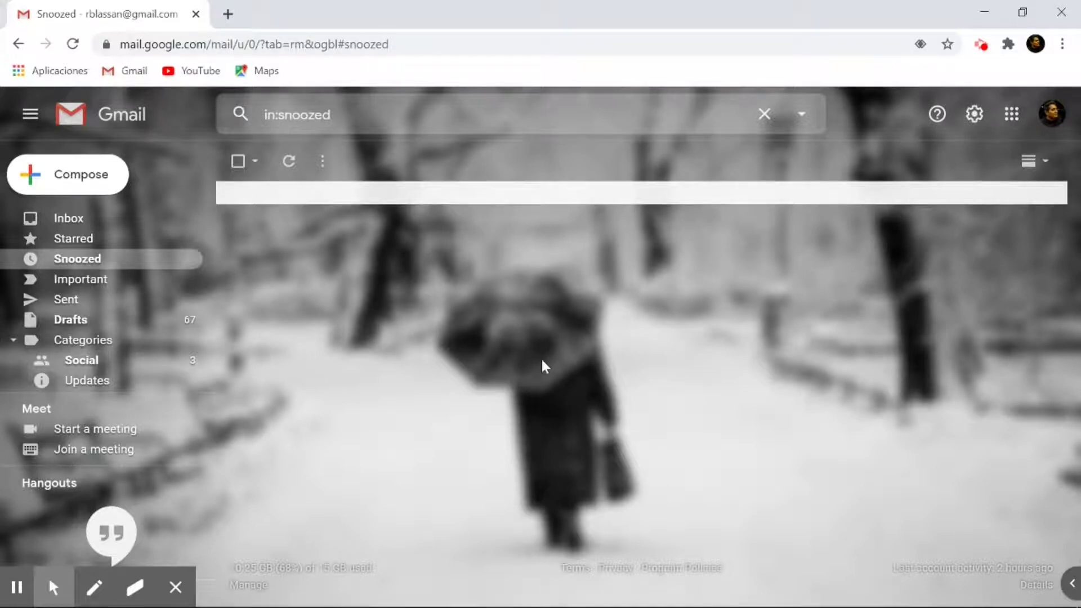
- Try the Focus Mouse spotlight on the page and turn it off again
{"action": "mouse_move", "coordinate": [49, 584]}
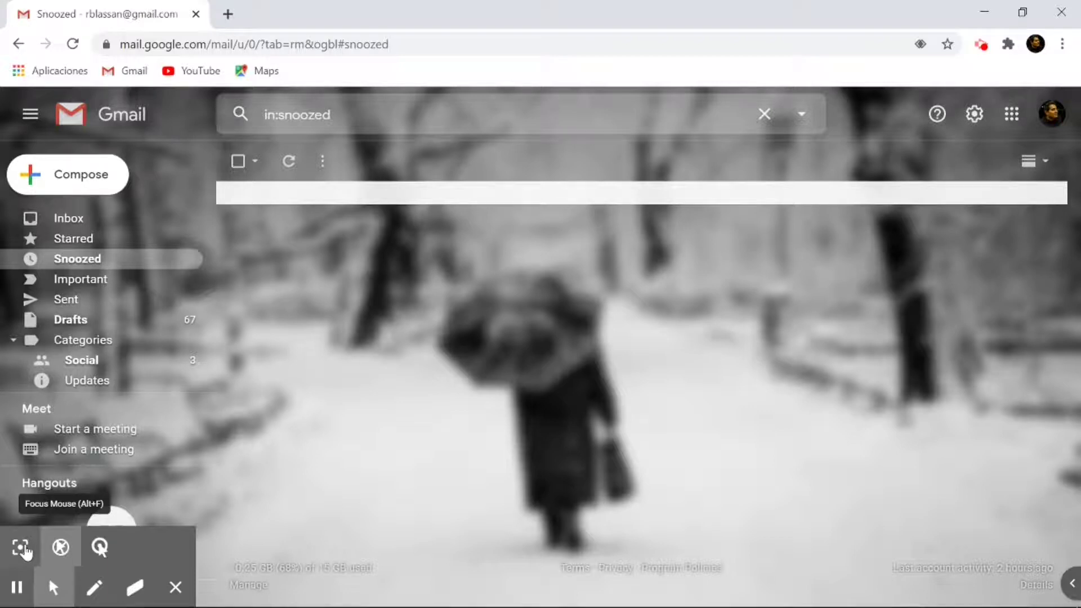
{"action": "left_click", "coordinate": [24, 549]}
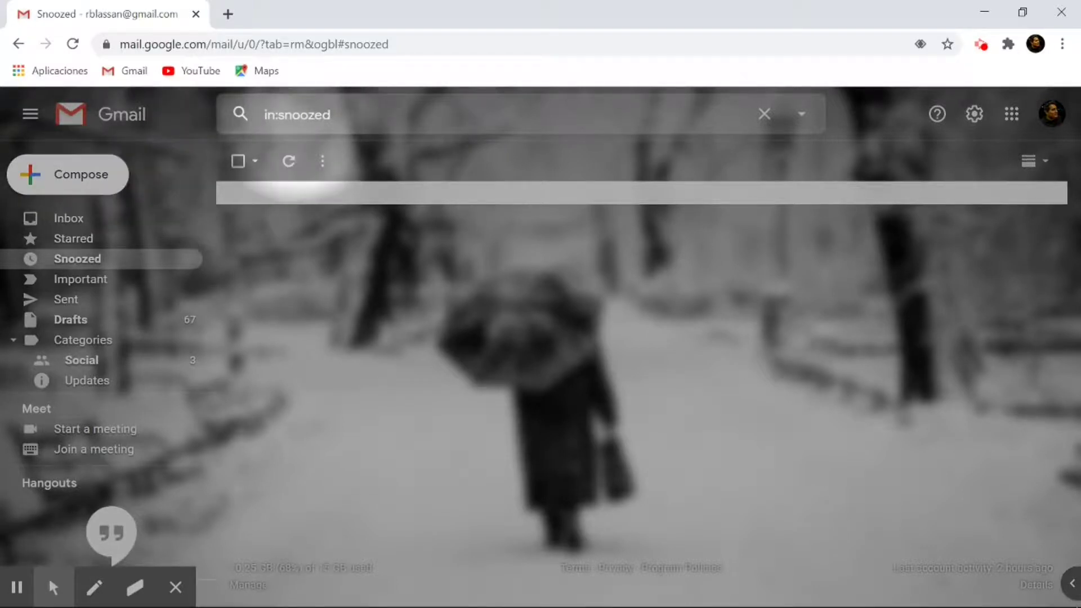
{"action": "mouse_move", "coordinate": [17, 552]}
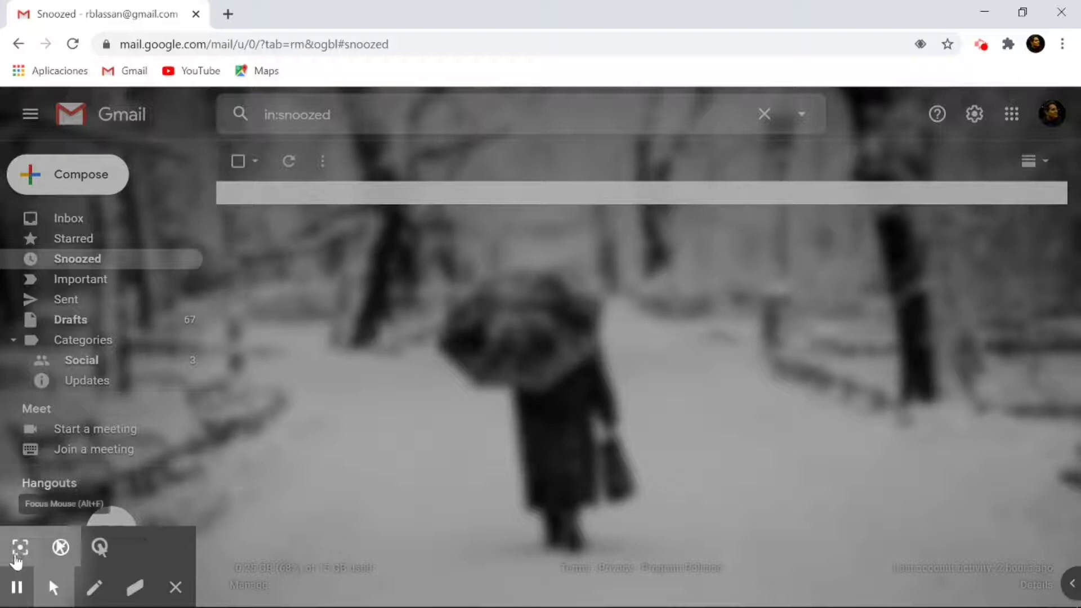
{"action": "left_click", "coordinate": [17, 550]}
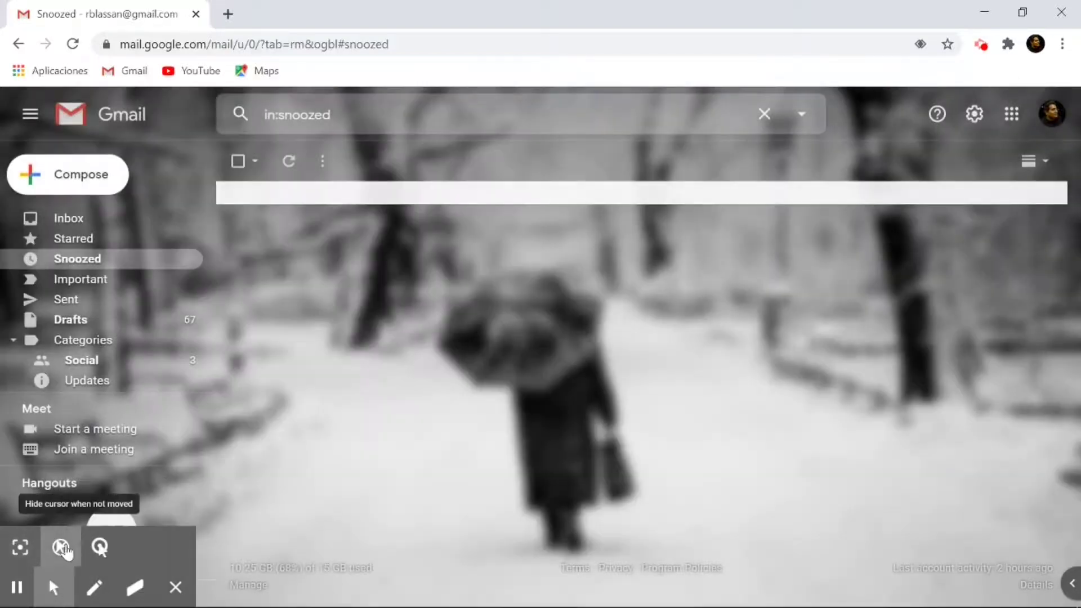
- Toggle the option that hides the cursor when not moved, leaving it switched off
{"action": "left_click", "coordinate": [61, 549]}
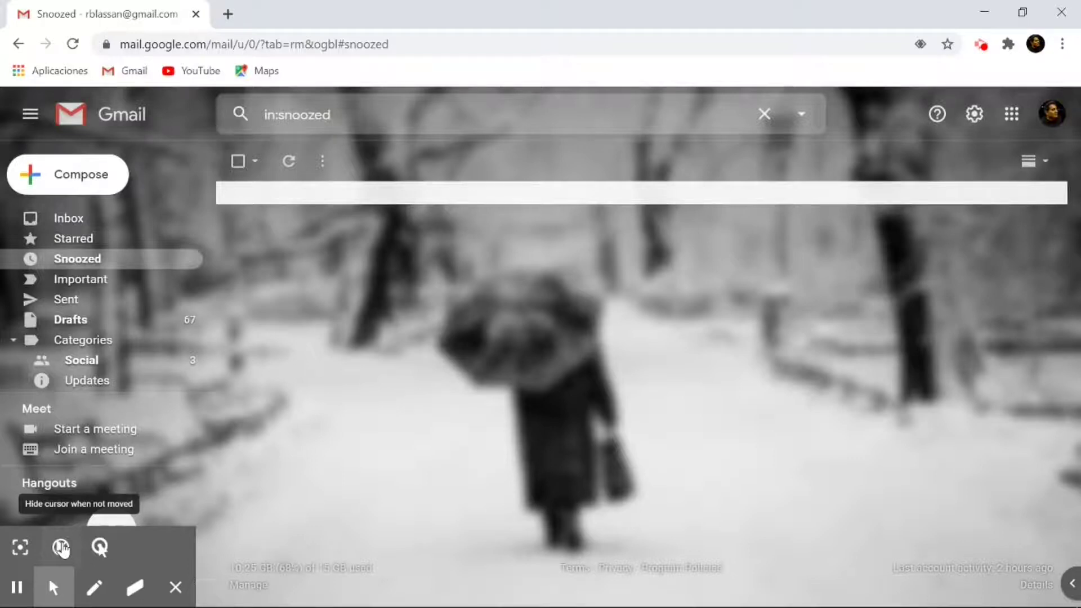
{"action": "left_click", "coordinate": [62, 548]}
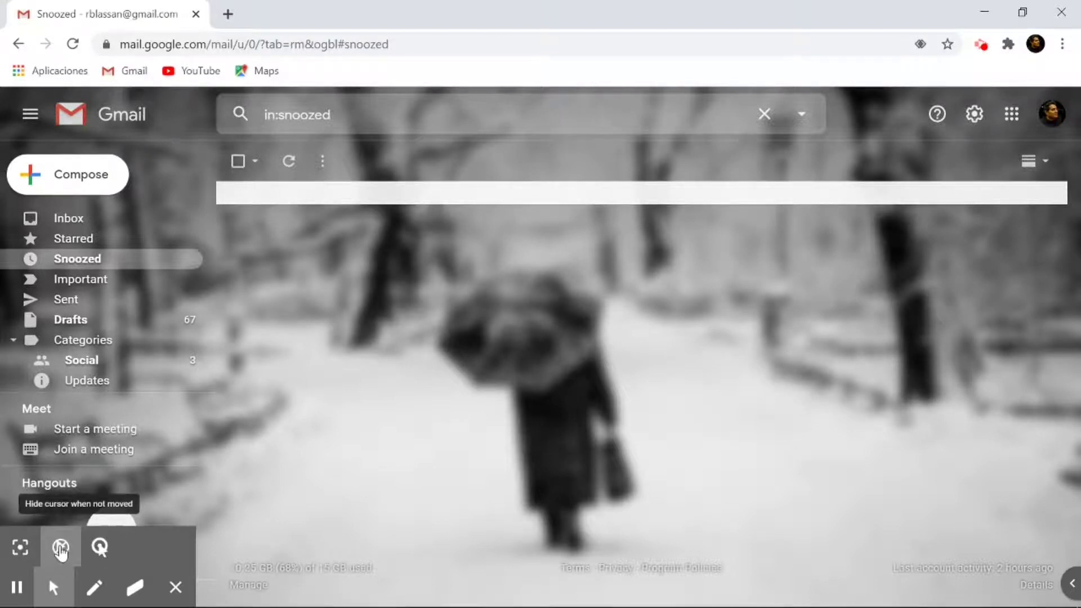
{"action": "left_click", "coordinate": [61, 549]}
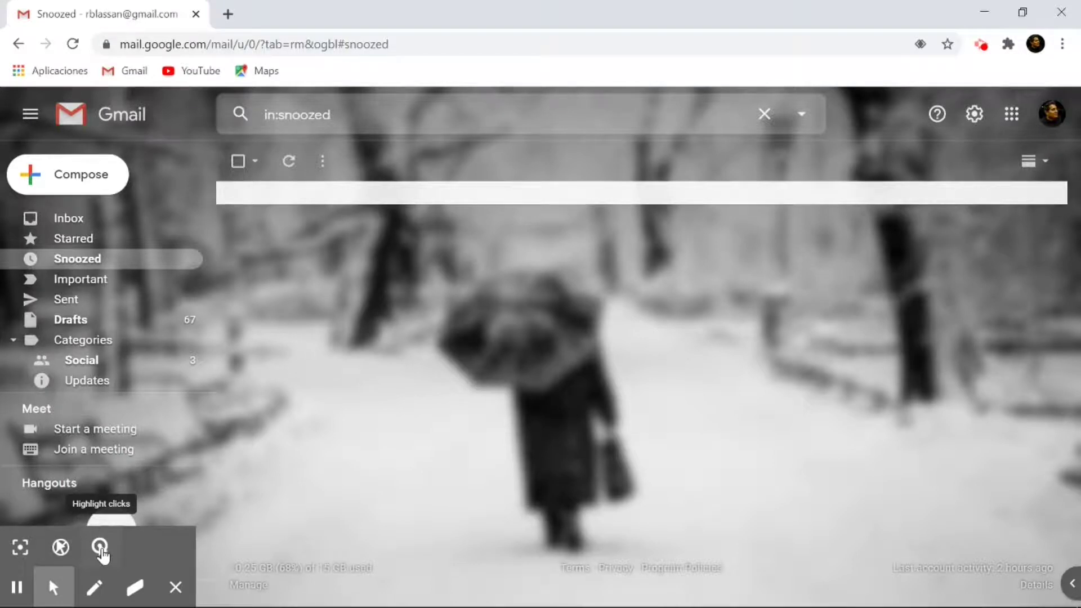
- Turn on click highlighting and test it at a couple of empty spots on the Gmail page
{"action": "left_click", "coordinate": [101, 555]}
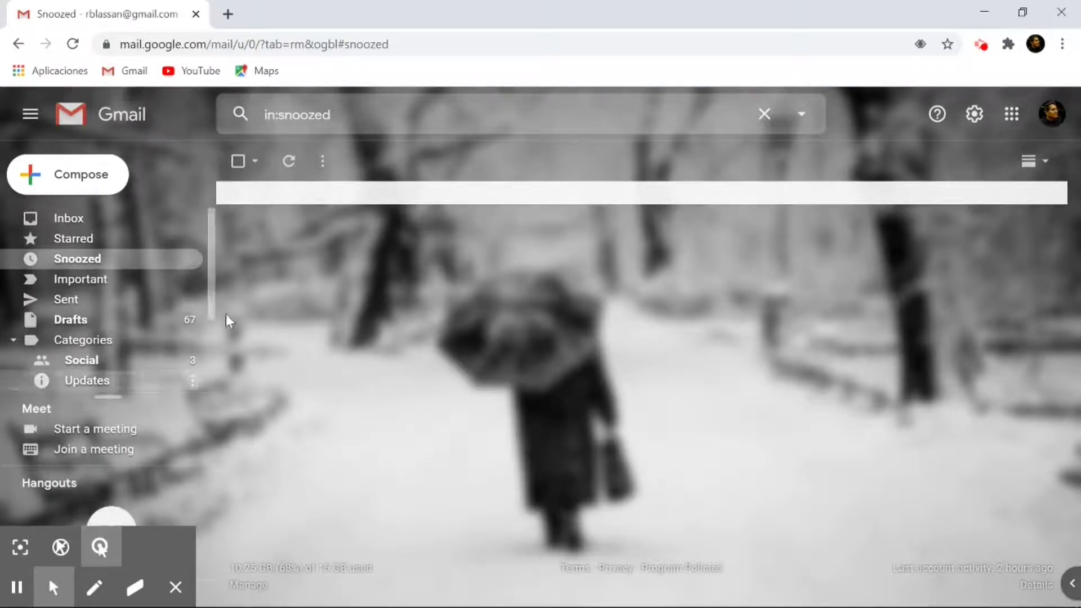
{"action": "left_click", "coordinate": [727, 165]}
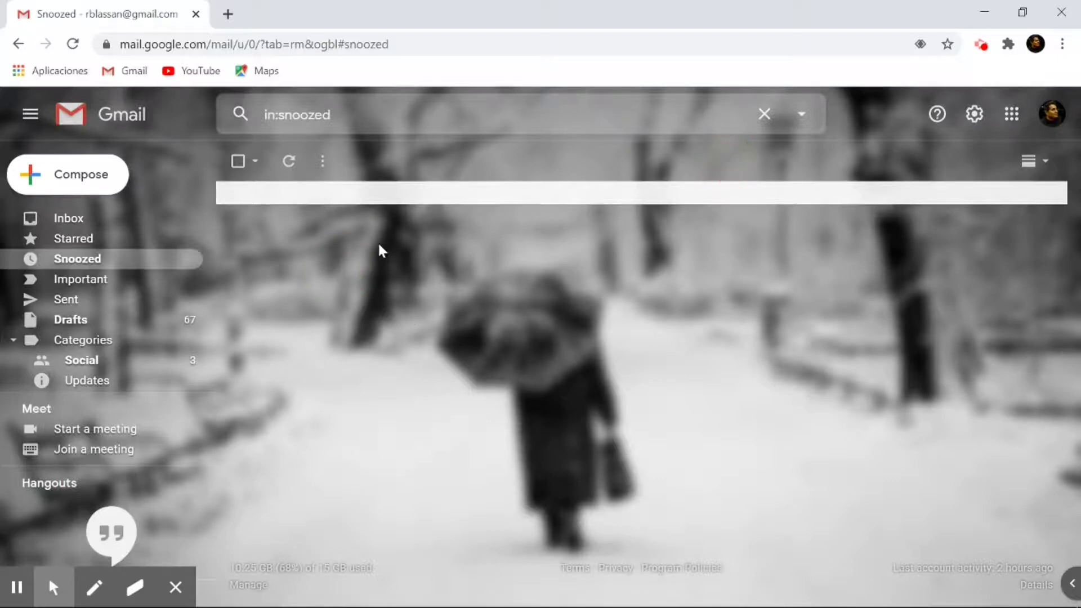
{"action": "left_click", "coordinate": [391, 487]}
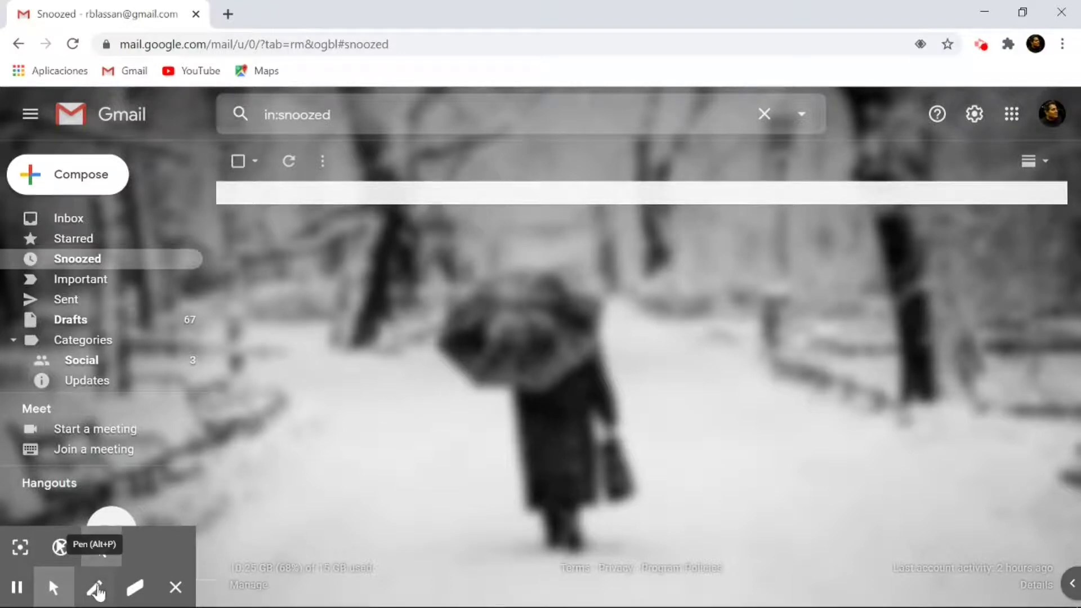
- Draw a green circle beside the umbrella and a purple horizontal line below it with the Pen tool
{"action": "left_click", "coordinate": [97, 592]}
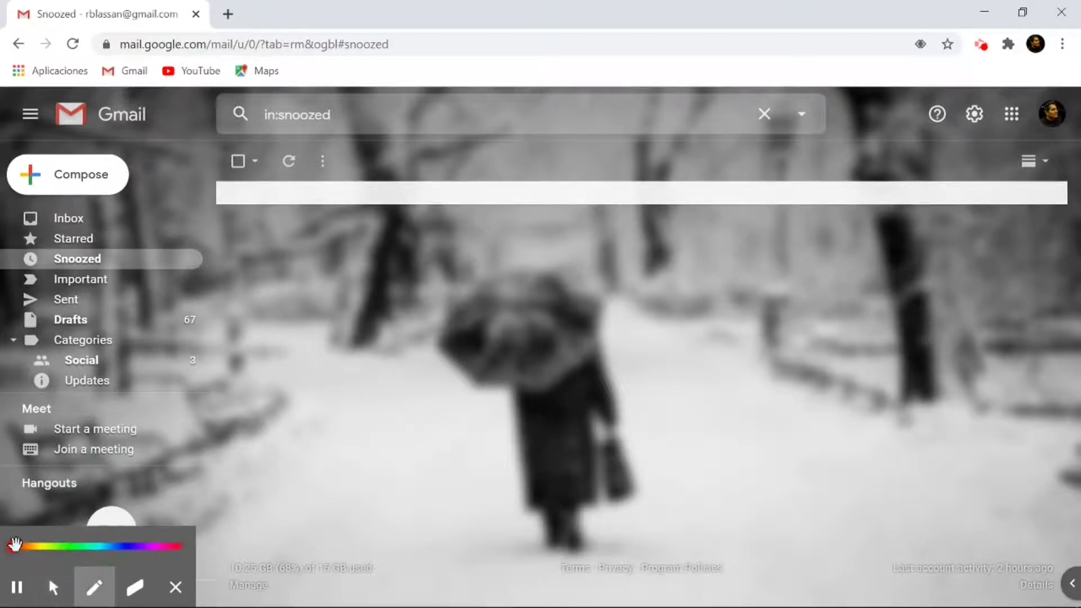
{"action": "left_click_drag", "start_coordinate": [15, 545], "coordinate": [60, 546]}
{"action": "left_click_drag", "start_coordinate": [385, 410], "coordinate": [394, 417]}
{"action": "left_click_drag", "start_coordinate": [61, 545], "coordinate": [141, 546]}
{"action": "left_click_drag", "start_coordinate": [307, 467], "coordinate": [337, 467]}
{"action": "left_click_drag", "start_coordinate": [431, 466], "coordinate": [671, 466]}
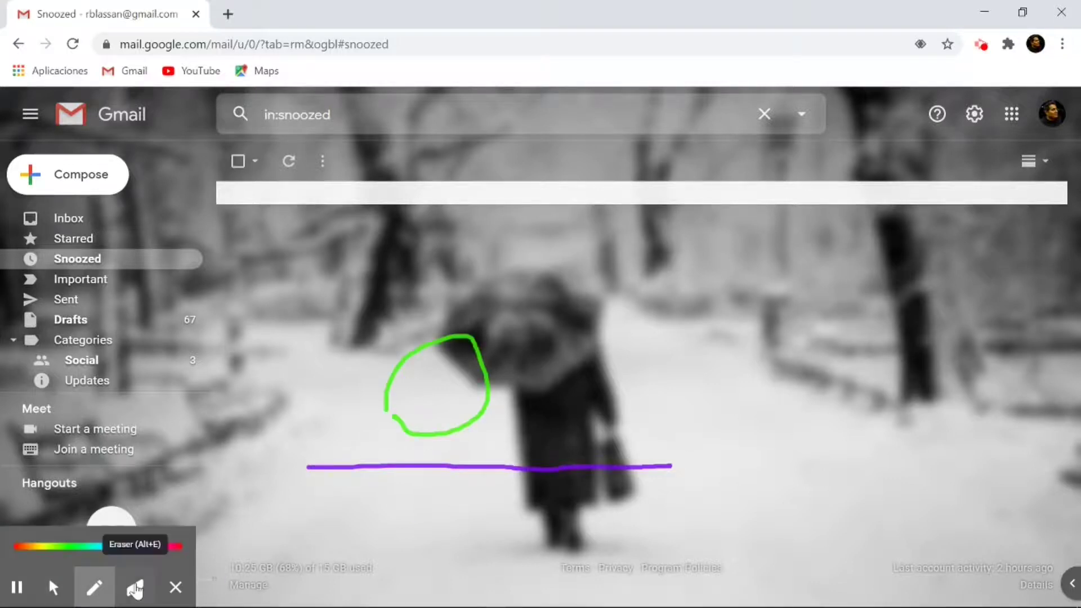
- Erase the left end of the purple line with the Eraser tool and wipe the remaining drawing off the screen
{"action": "left_click", "coordinate": [135, 589]}
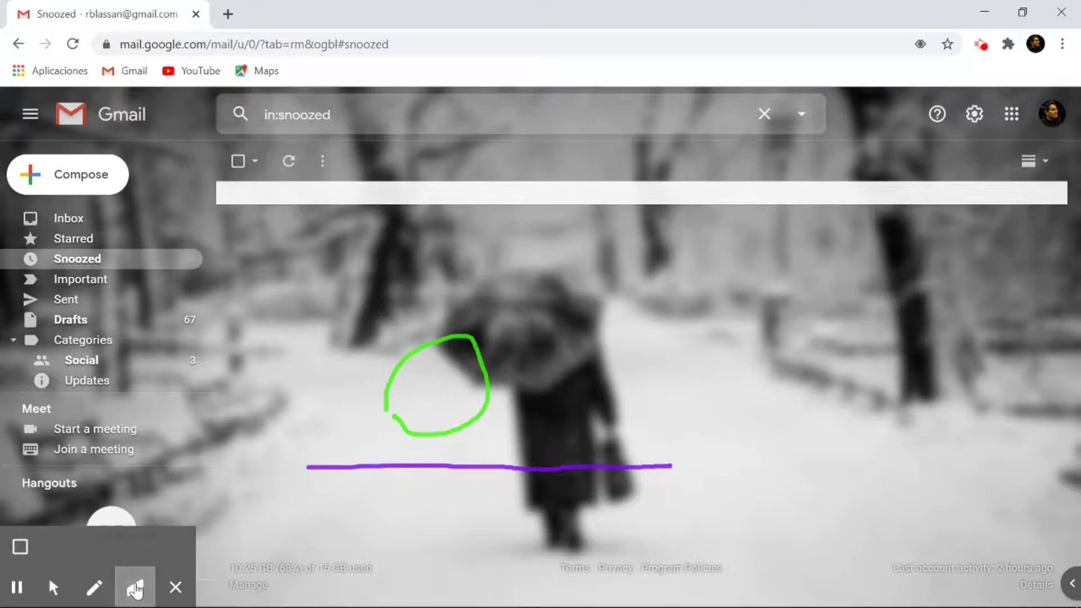
{"action": "left_click", "coordinate": [137, 590]}
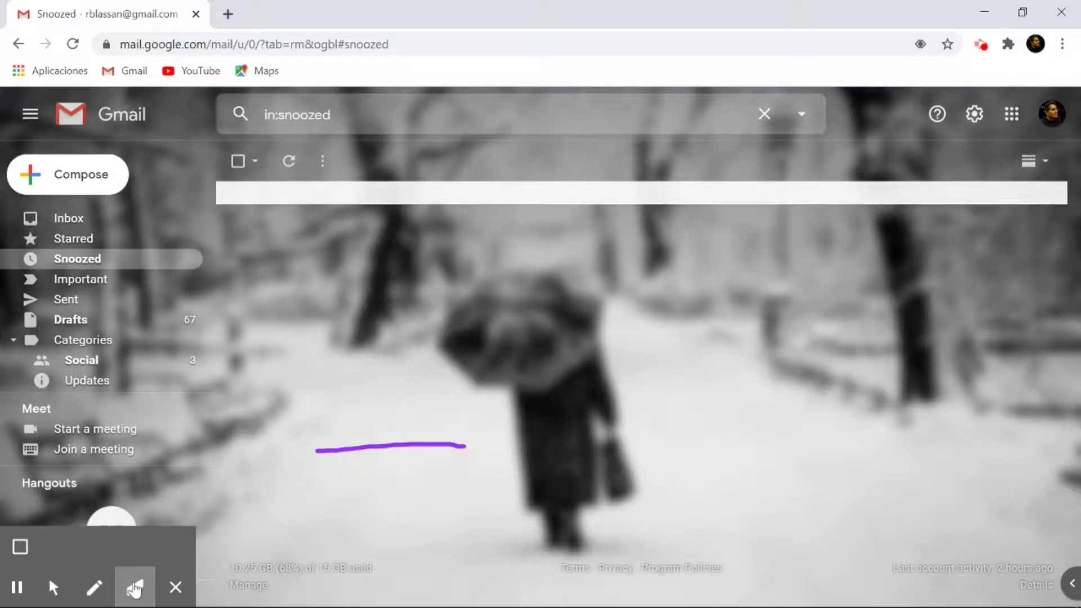
{"action": "mouse_move", "coordinate": [332, 446]}
{"action": "left_mouse_down"}
{"action": "mouse_move", "coordinate": [322, 451]}
{"action": "mouse_move", "coordinate": [345, 446]}
{"action": "mouse_move", "coordinate": [354, 459]}
{"action": "mouse_move", "coordinate": [356, 444]}
{"action": "left_mouse_up"}
{"action": "mouse_move", "coordinate": [143, 591]}
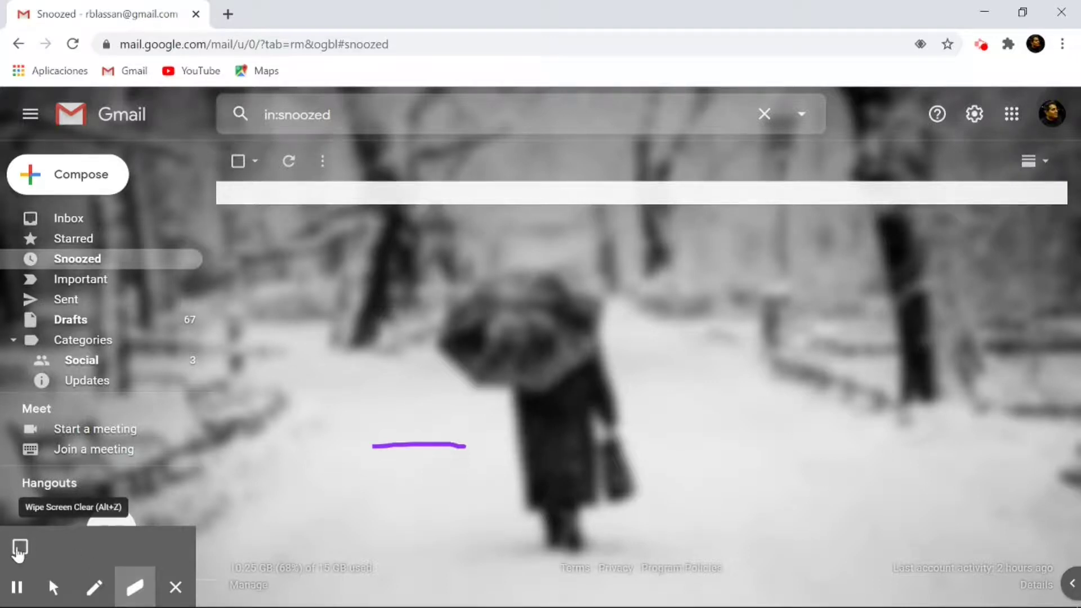
{"action": "left_click", "coordinate": [20, 551]}
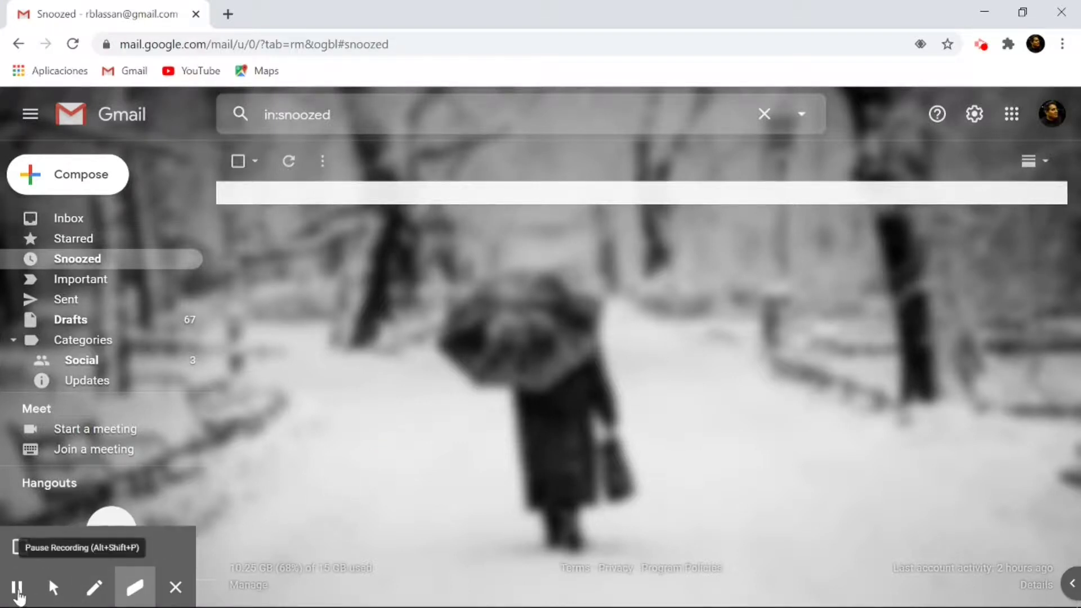
- Pause and resume the desktop recording, and end it from the extension's recording controls
{"action": "left_click", "coordinate": [18, 589]}
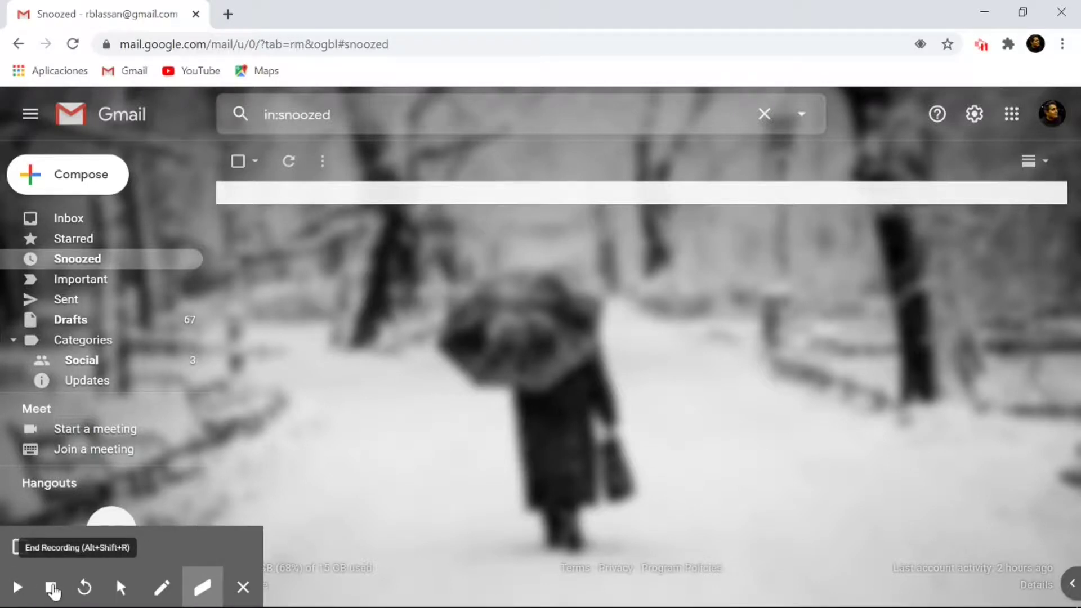
{"action": "left_click", "coordinate": [16, 587]}
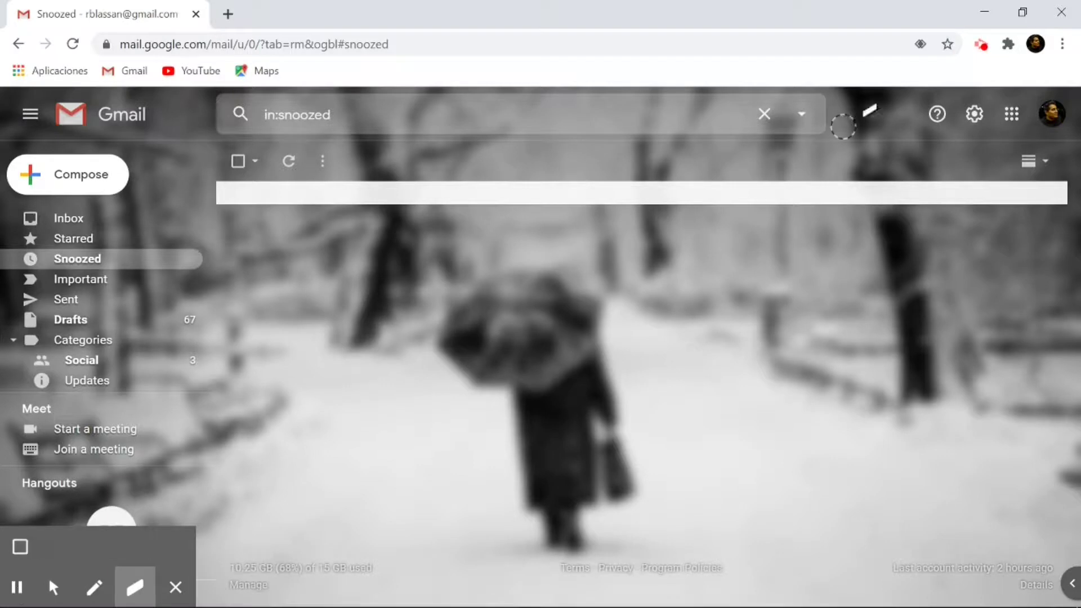
{"action": "left_click", "coordinate": [980, 45]}
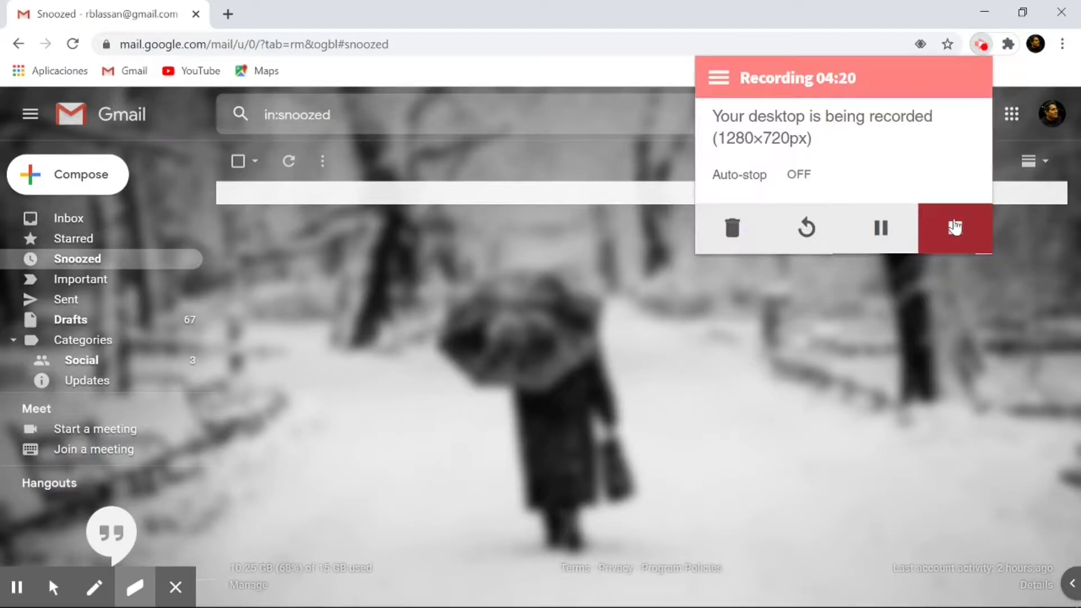
{"action": "left_click", "coordinate": [954, 227]}
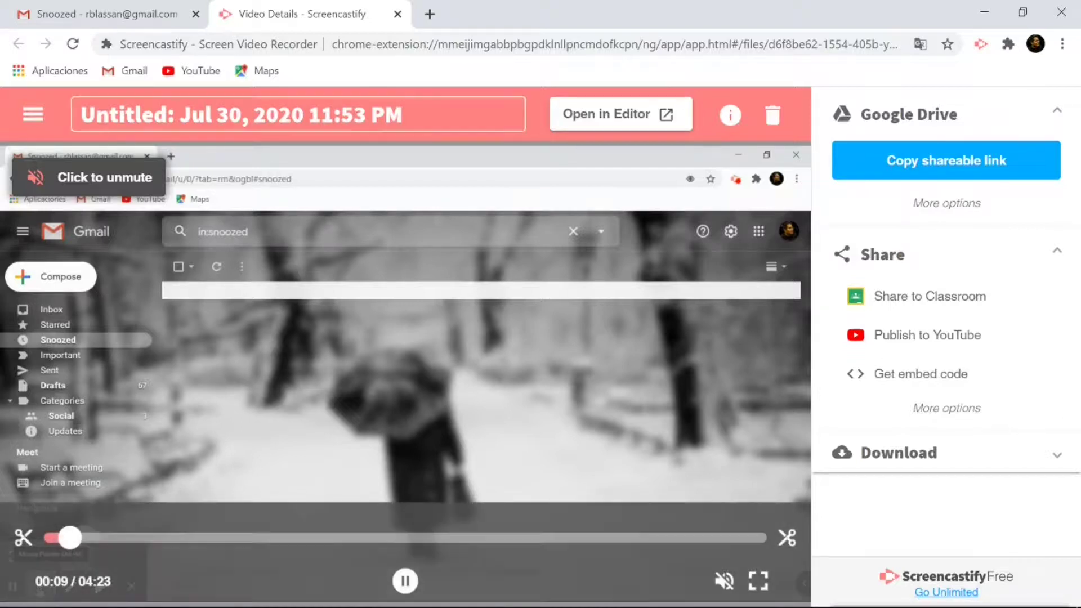
- Rename the finished recording as Test 1
{"action": "left_click", "coordinate": [301, 114]}
{"action": "type", "text": "Test 1"}
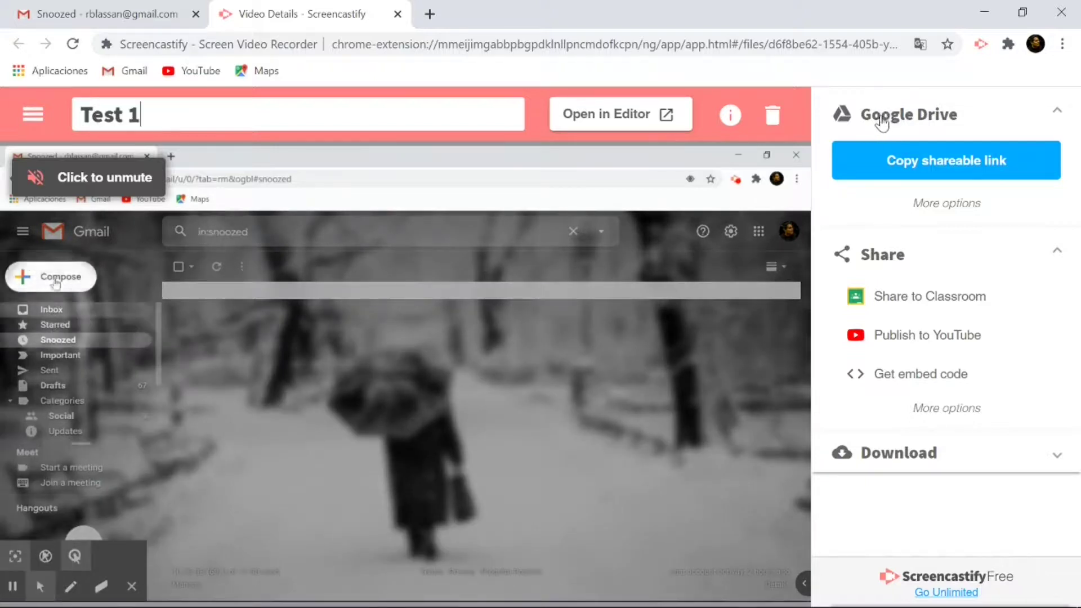
{"action": "left_click", "coordinate": [882, 116]}
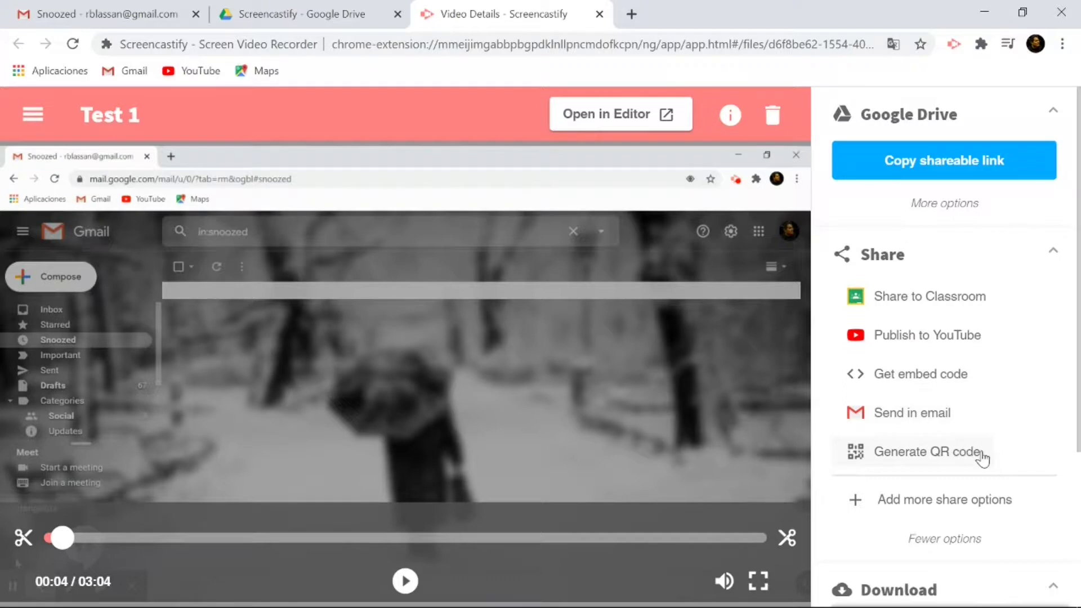
- Trim about 18 seconds off the beginning of the Test 1 video and save the trim
{"action": "scroll", "coordinate": [983, 458], "scroll_direction": "down", "scroll_amount": 3}
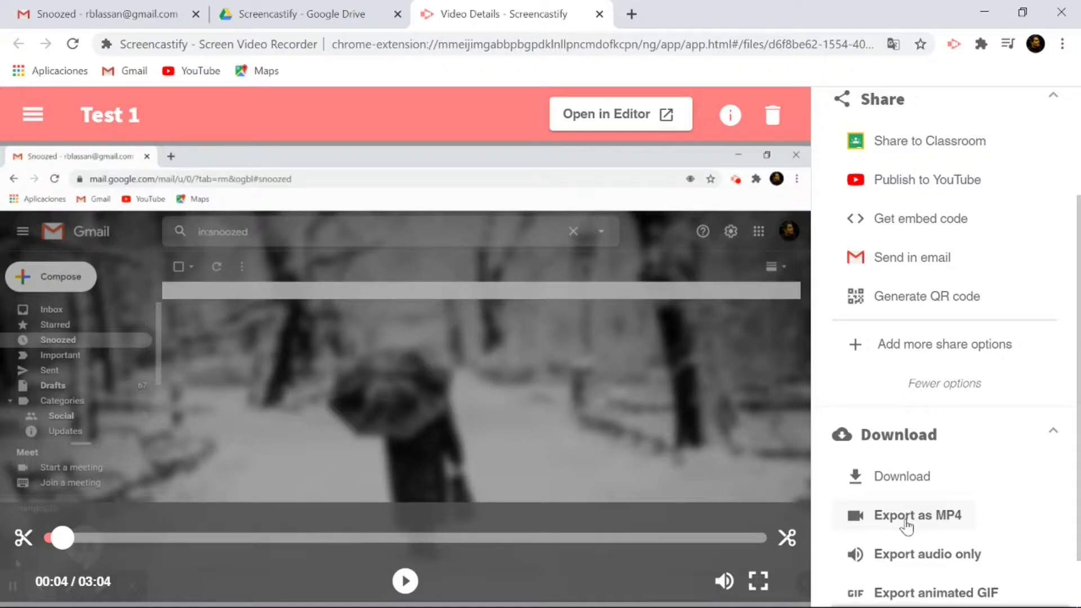
{"action": "scroll", "coordinate": [1012, 509], "scroll_direction": "down", "scroll_amount": 2}
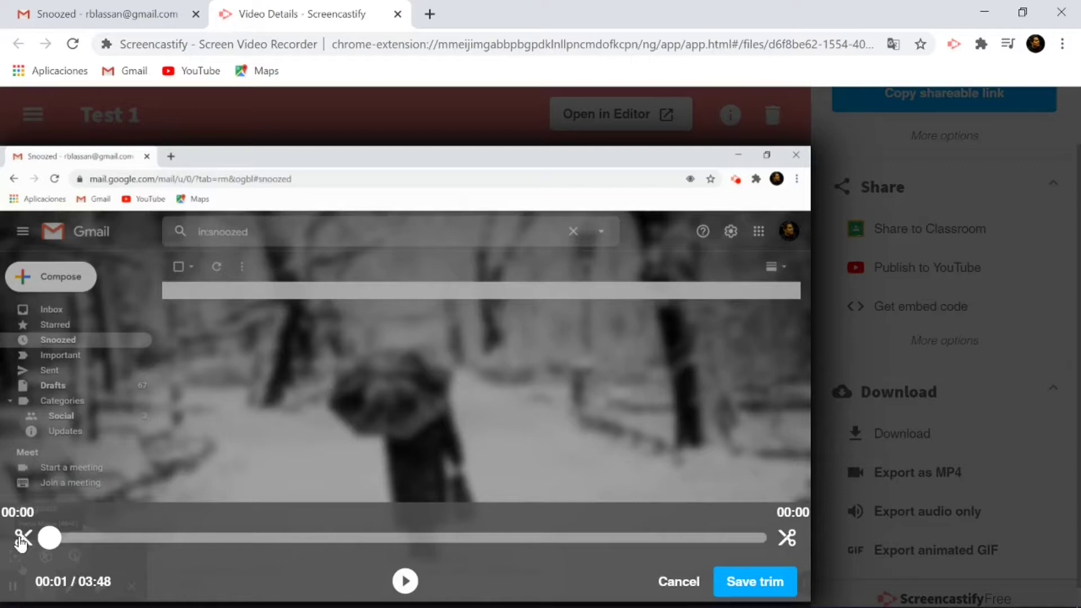
{"action": "left_click_drag", "start_coordinate": [21, 542], "coordinate": [90, 538]}
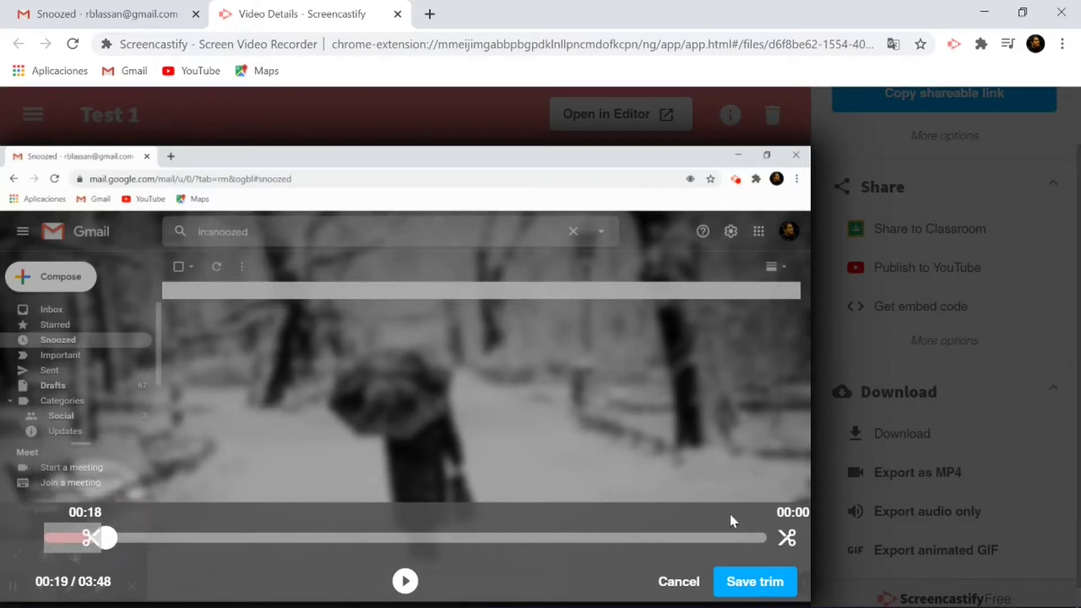
{"action": "left_click", "coordinate": [753, 589]}
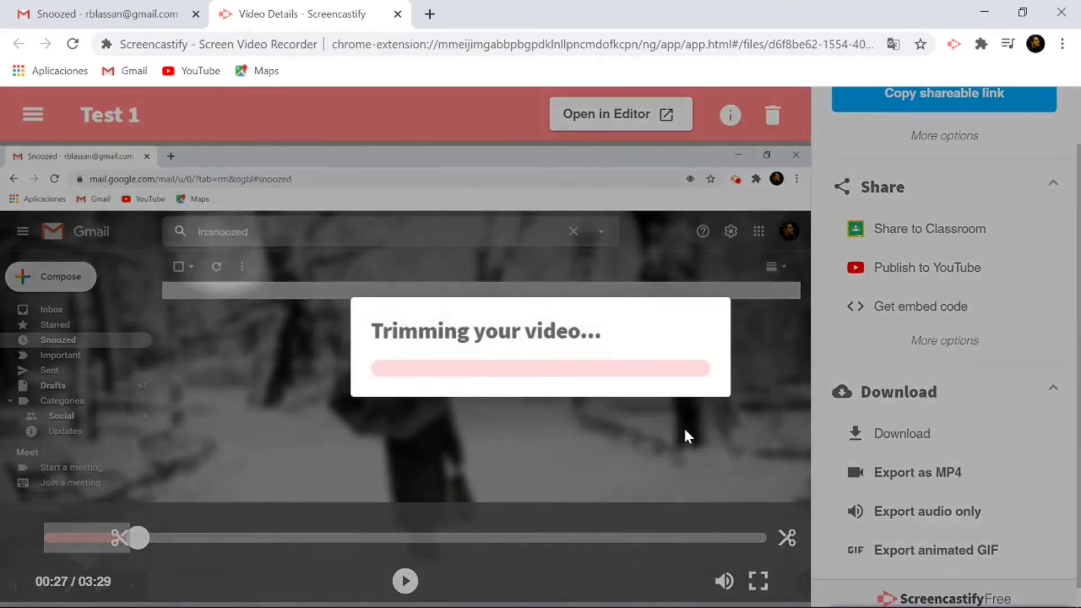